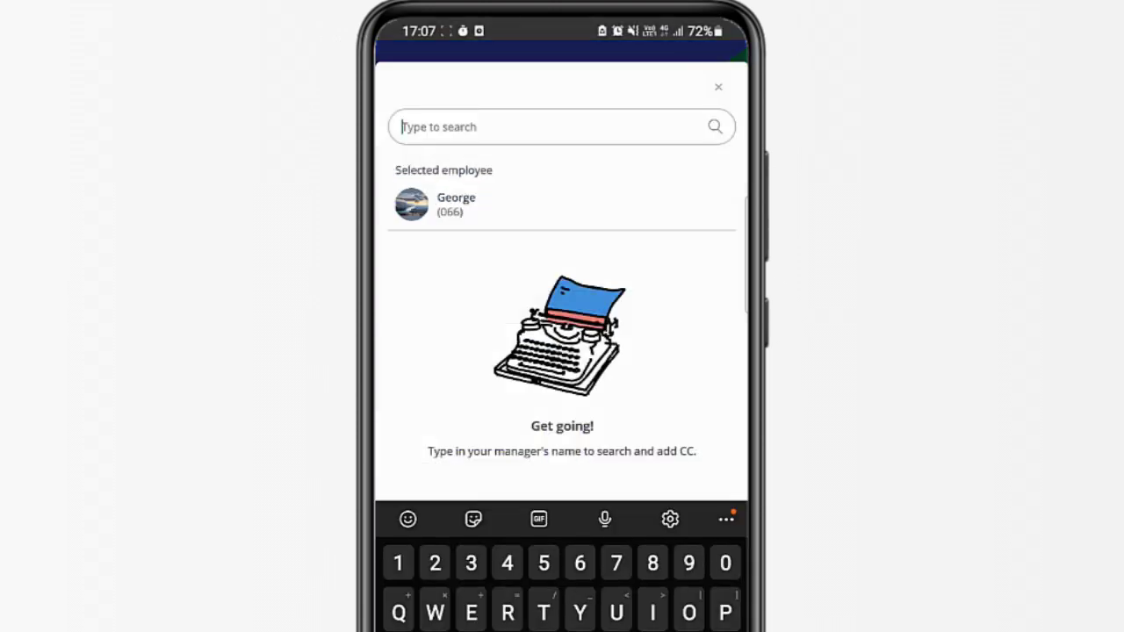
- Search '50' and CC the matching colleague on the ticket, then return to the request form
{"action": "type", "text": "50"}
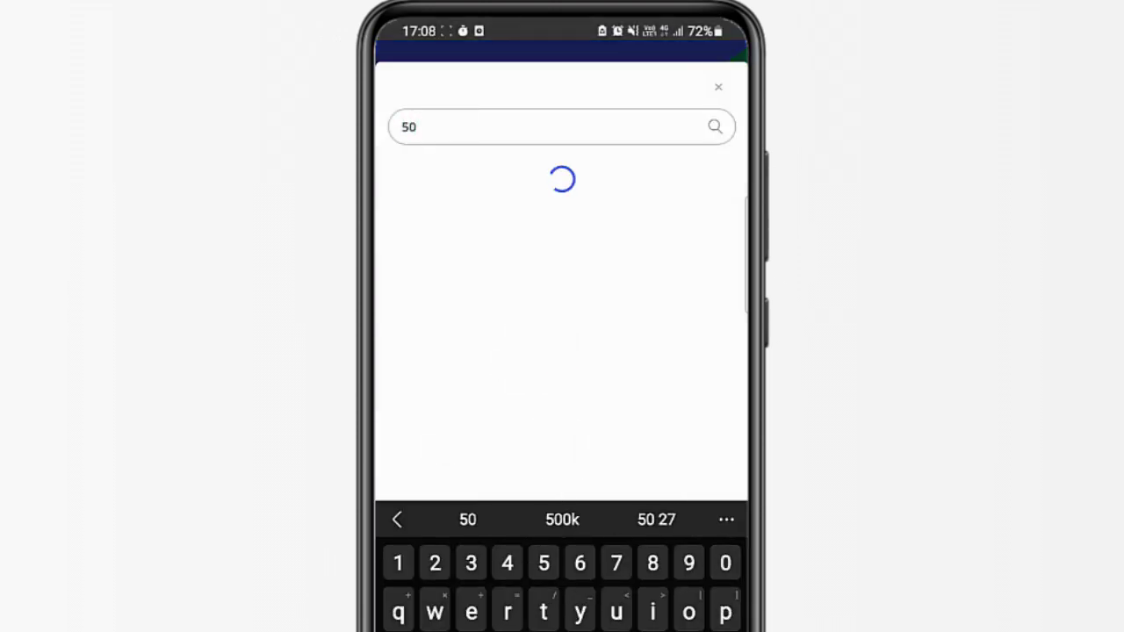
{"action": "left_click", "coordinate": [465, 204]}
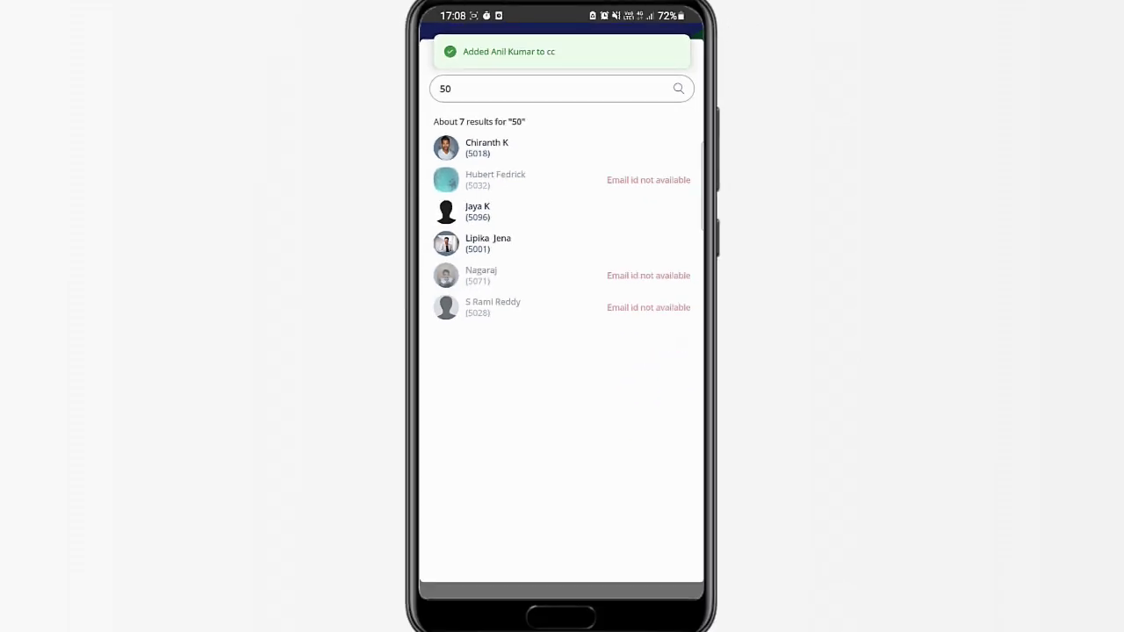
{"action": "left_click", "coordinate": [680, 56]}
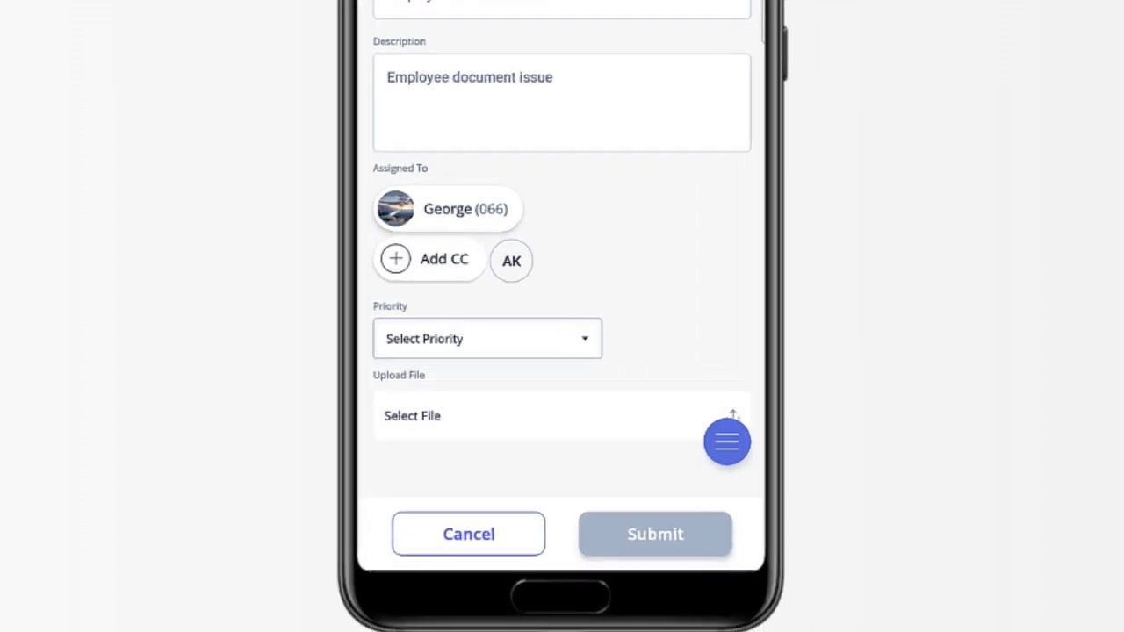
- Choose Medium from the helpdesk request's Priority dropdown
{"action": "left_click", "coordinate": [509, 436]}
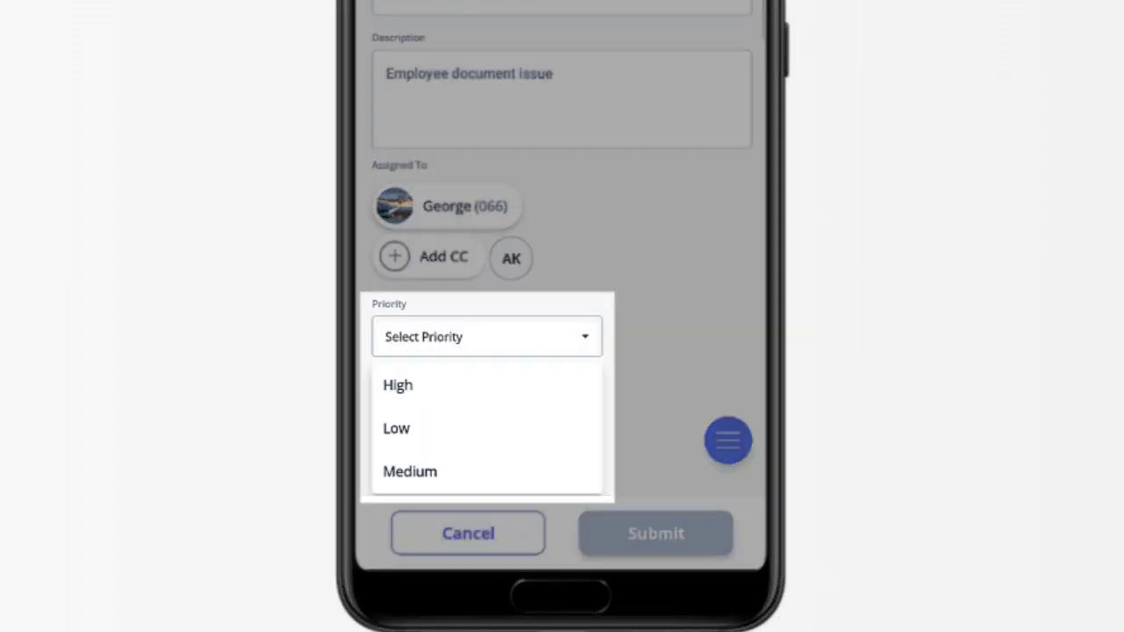
{"action": "left_click", "coordinate": [410, 471]}
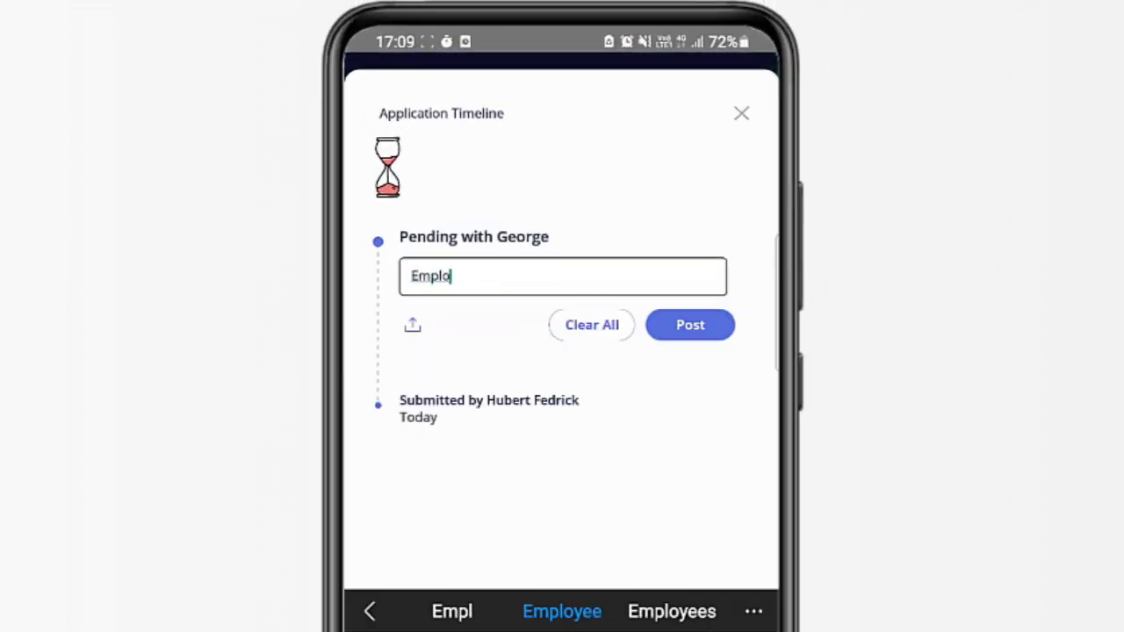
- Post 'Employee document issue pending' as a comment on ticket #564's timeline
{"action": "type", "text": "yee document issue p"}
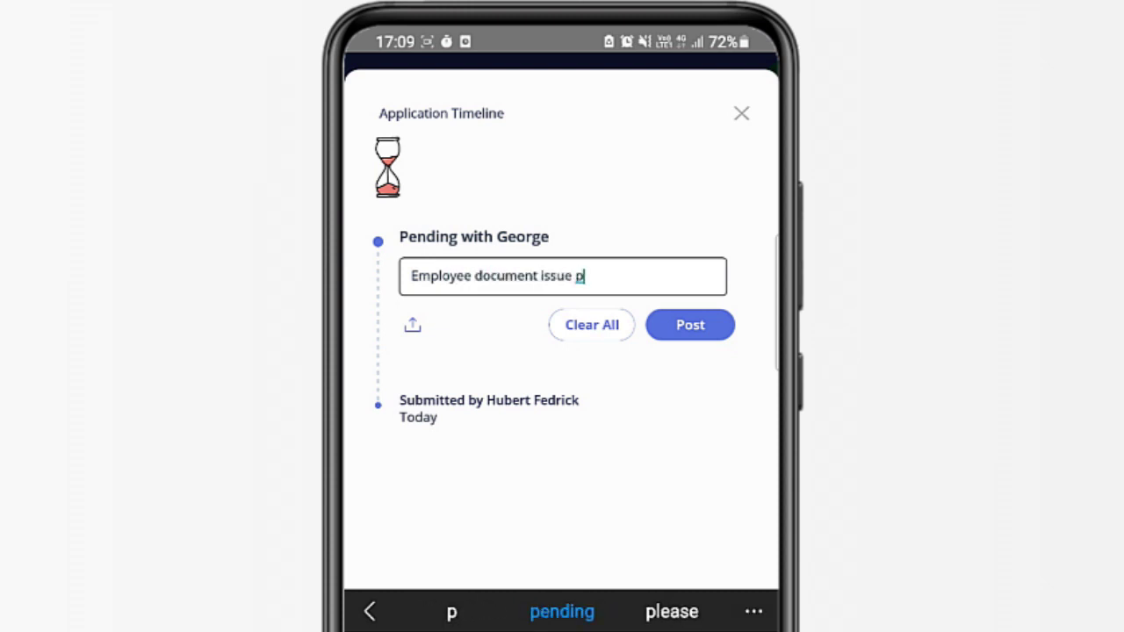
{"action": "type", "text": "ending"}
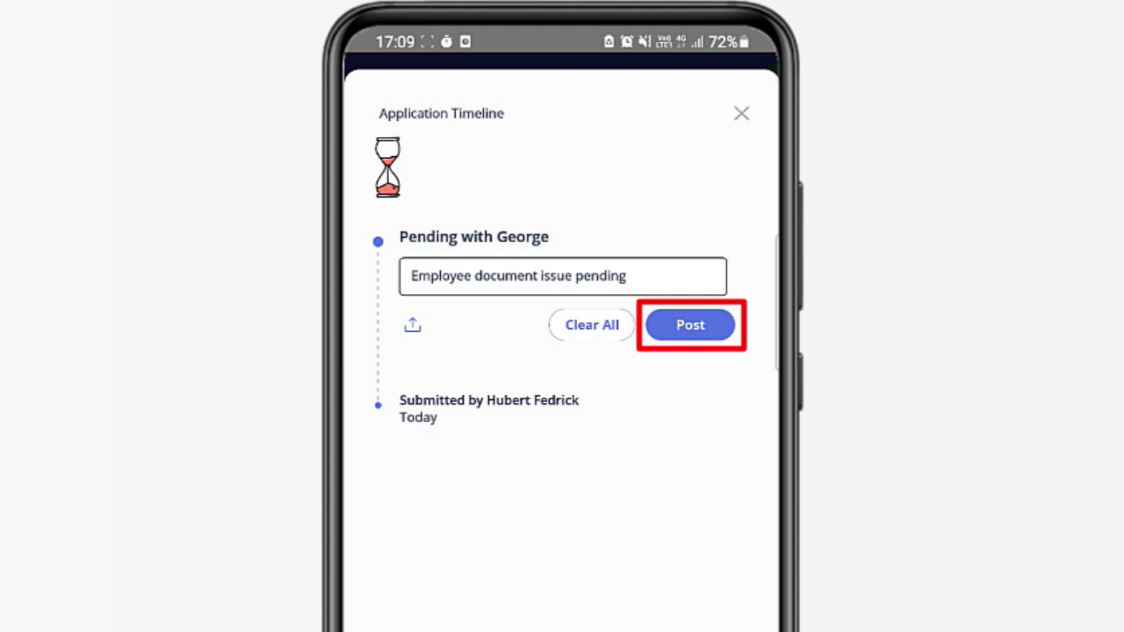
{"action": "left_click", "coordinate": [690, 325]}
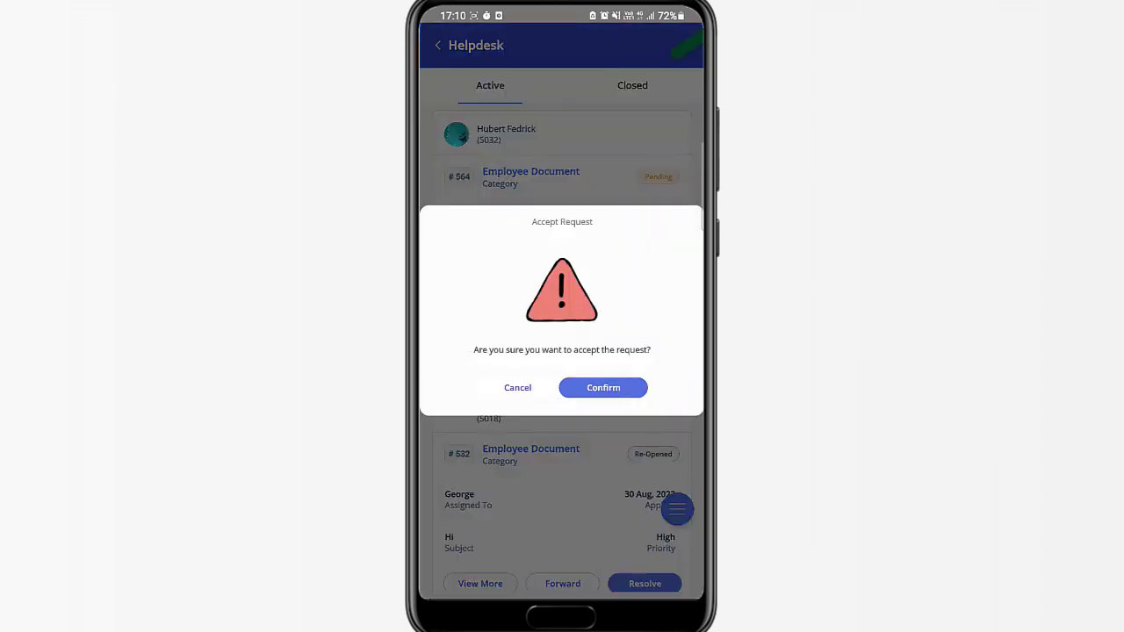
- Confirm accepting ticket #564 in the Accept Request dialog
{"action": "left_click", "coordinate": [603, 387]}
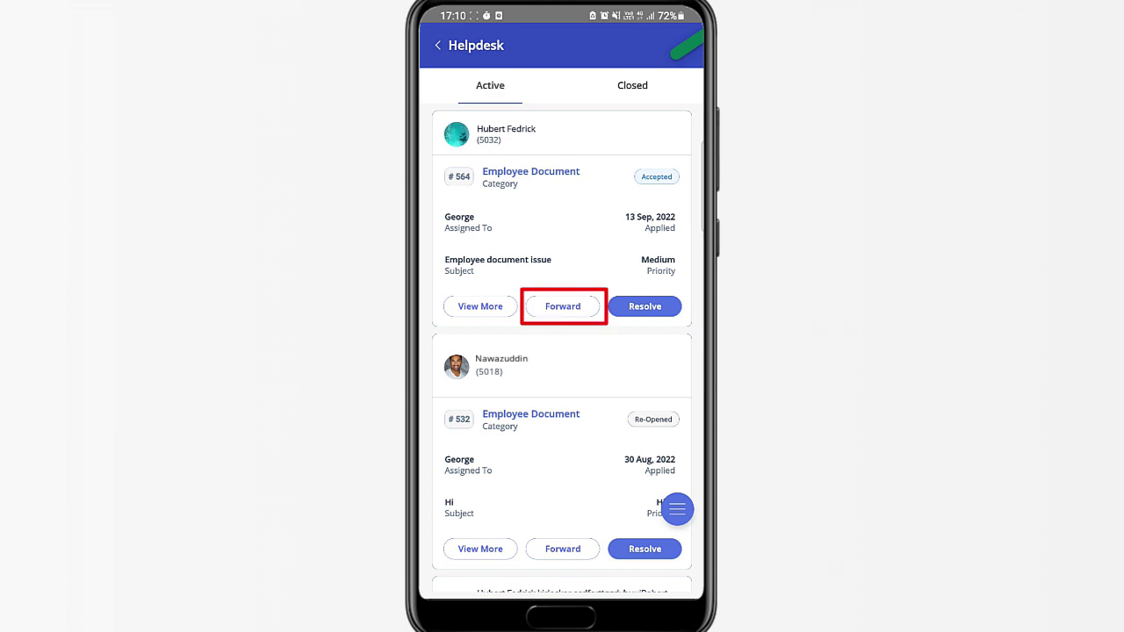
- Forward ticket #564 to the chosen employee with remark 'Employee document issue pending'
{"action": "left_click", "coordinate": [562, 306]}
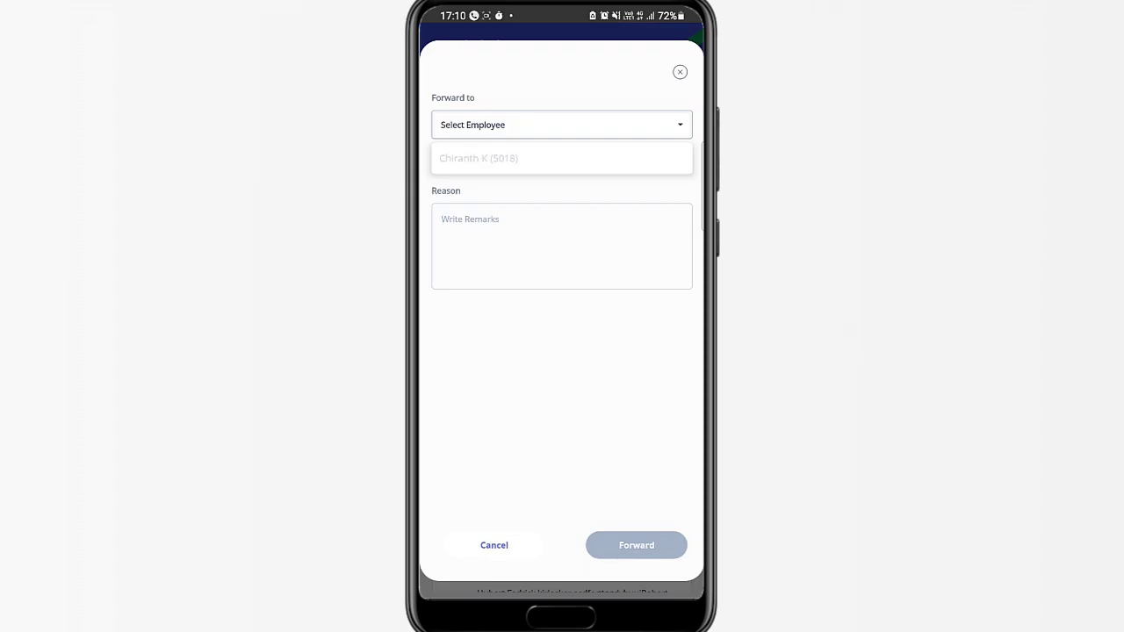
{"action": "left_click", "coordinate": [479, 158]}
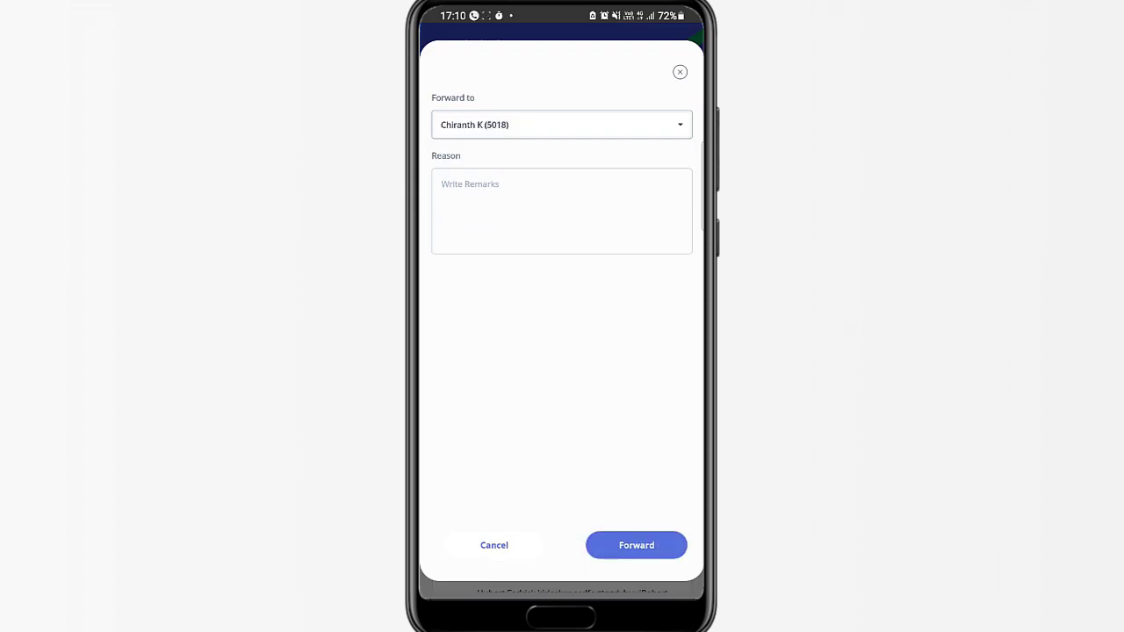
{"action": "left_click", "coordinate": [562, 211]}
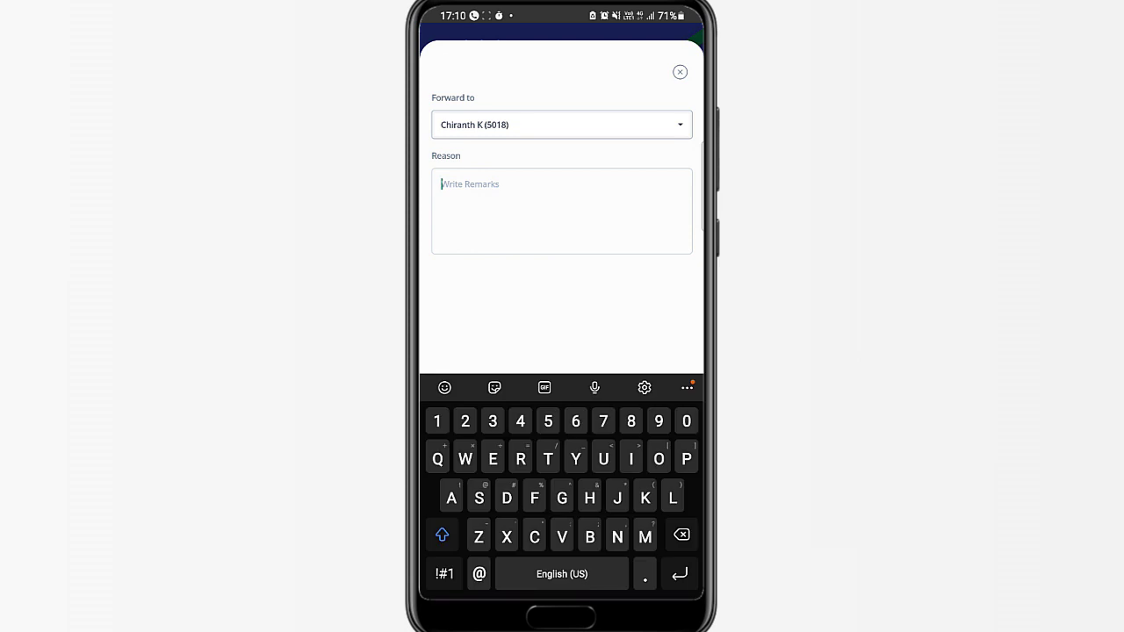
{"action": "type", "text": "Employee document issue pending"}
{"action": "key", "text": "Escape"}
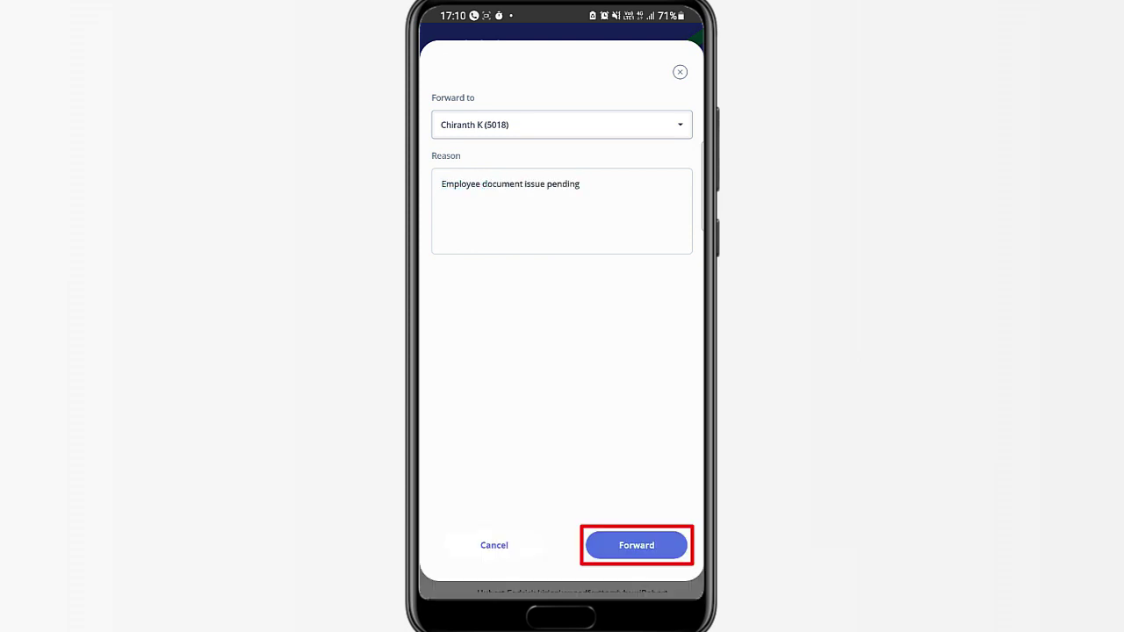
{"action": "left_click", "coordinate": [637, 545]}
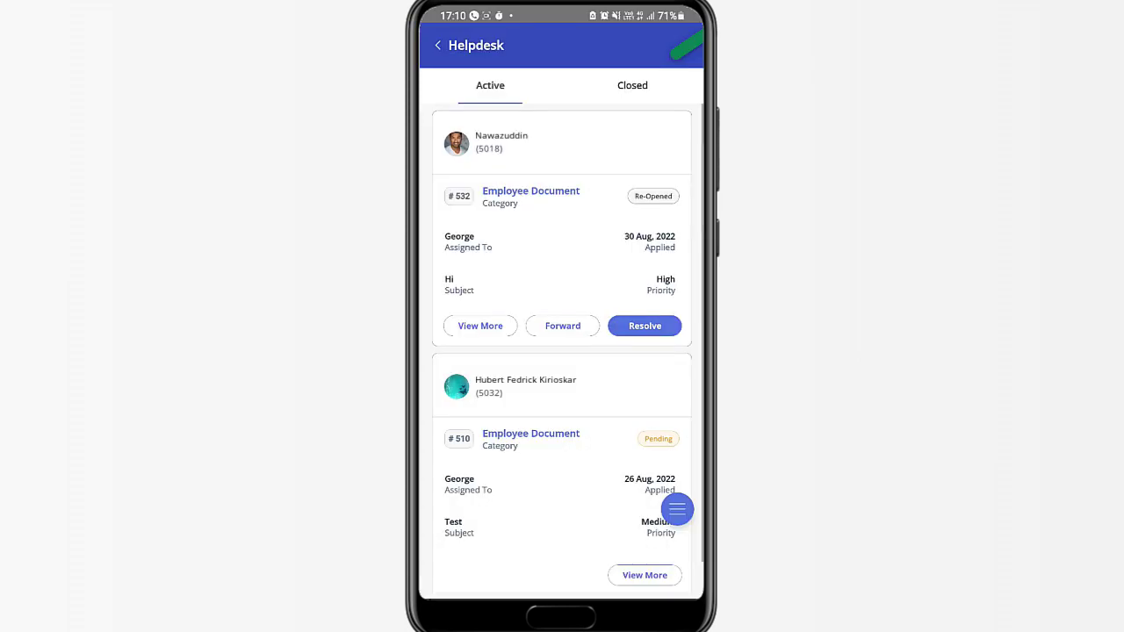